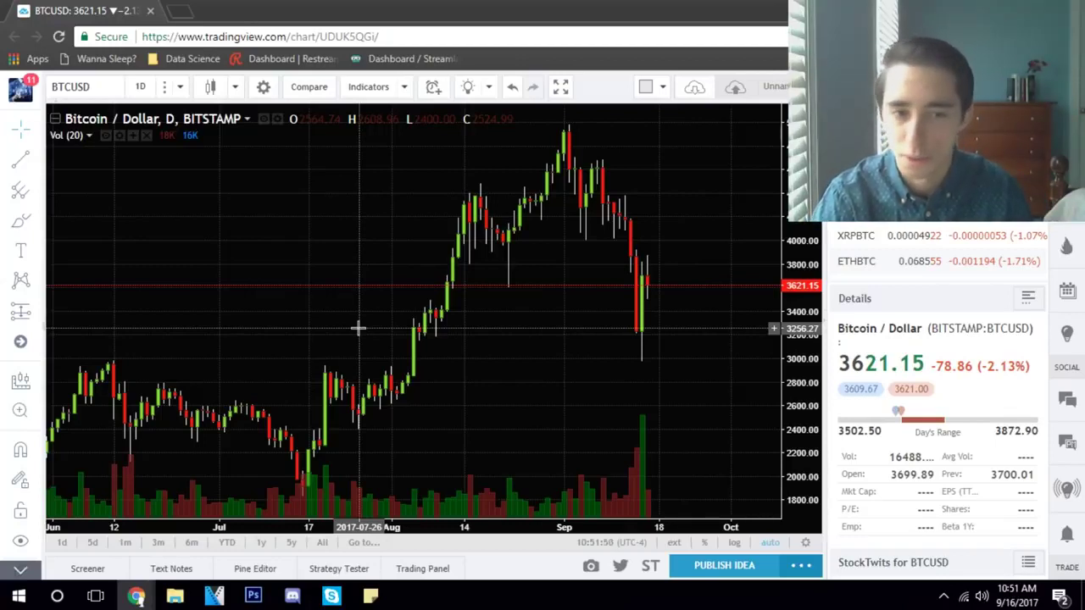
# - Add three MA (9, close) overlays found by searching 'ma', then bring up the first one's settings
pyautogui.click(375, 88)
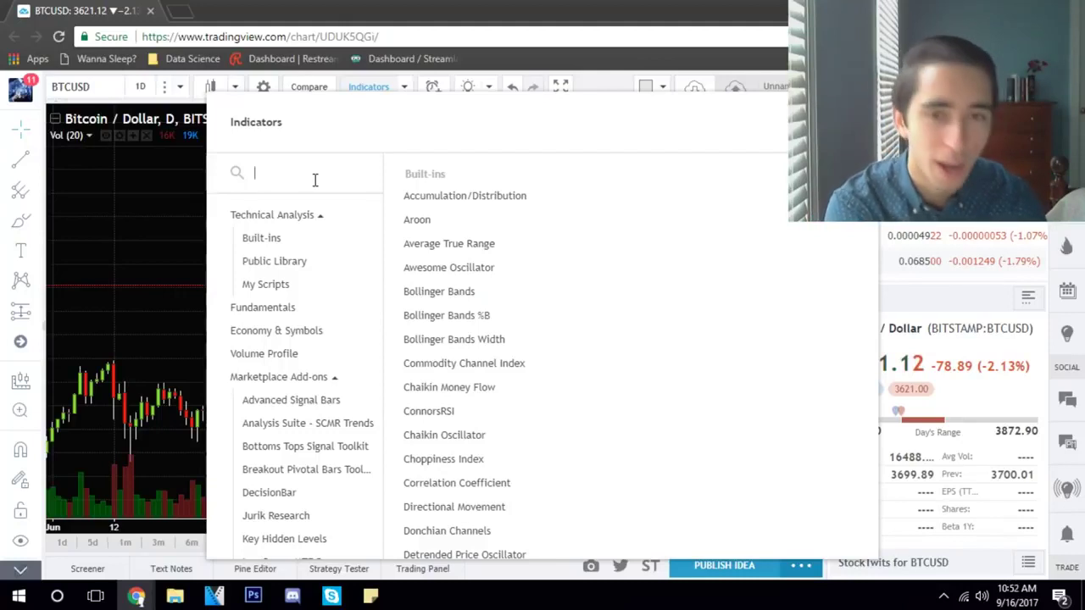
pyautogui.write('ma')
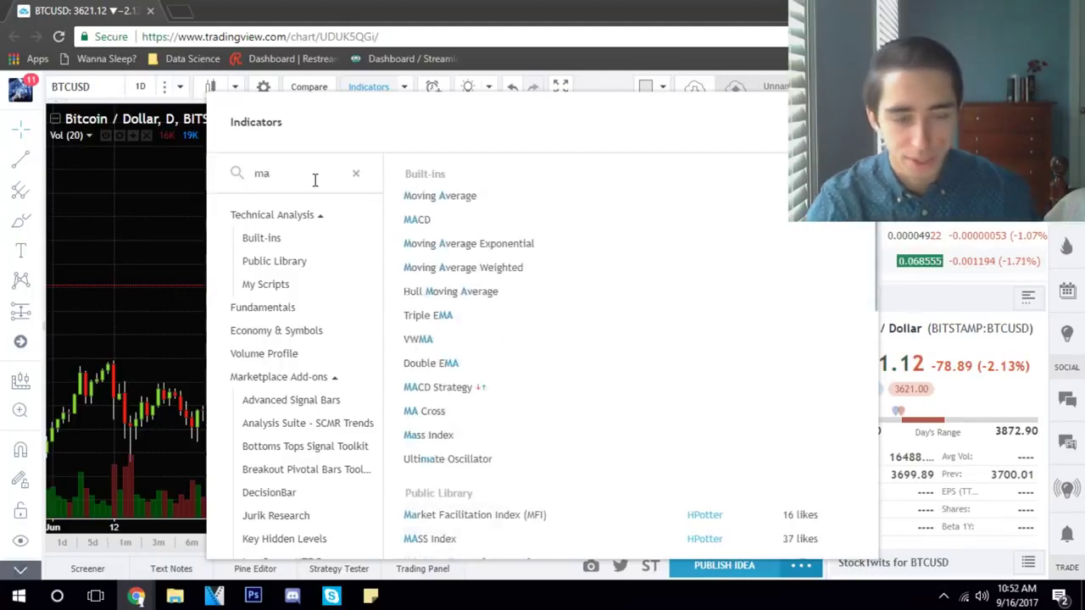
pyautogui.doubleClick(437, 202)
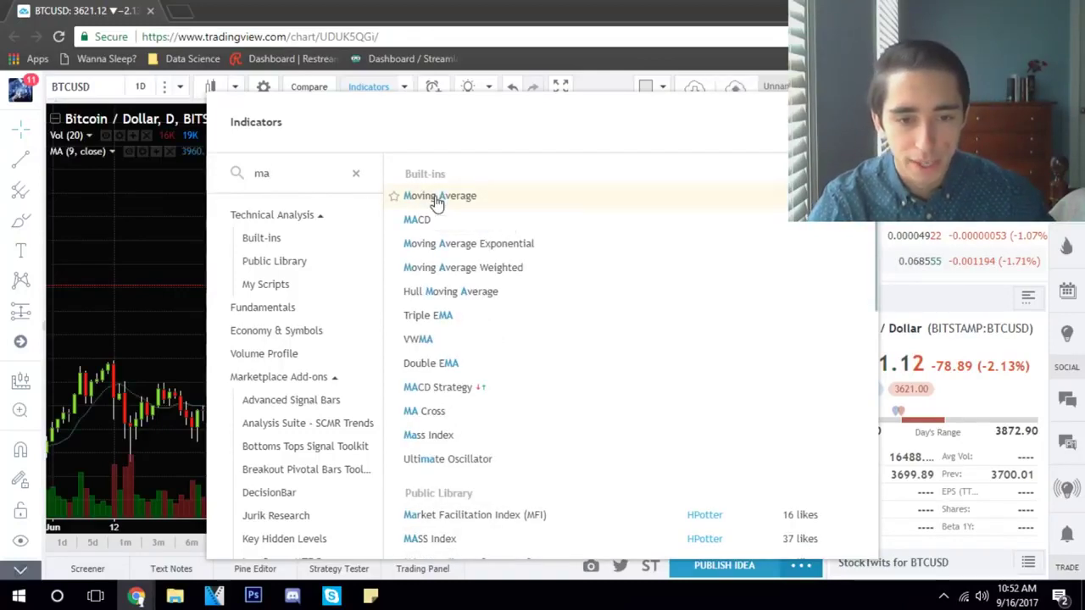
pyautogui.click(438, 202)
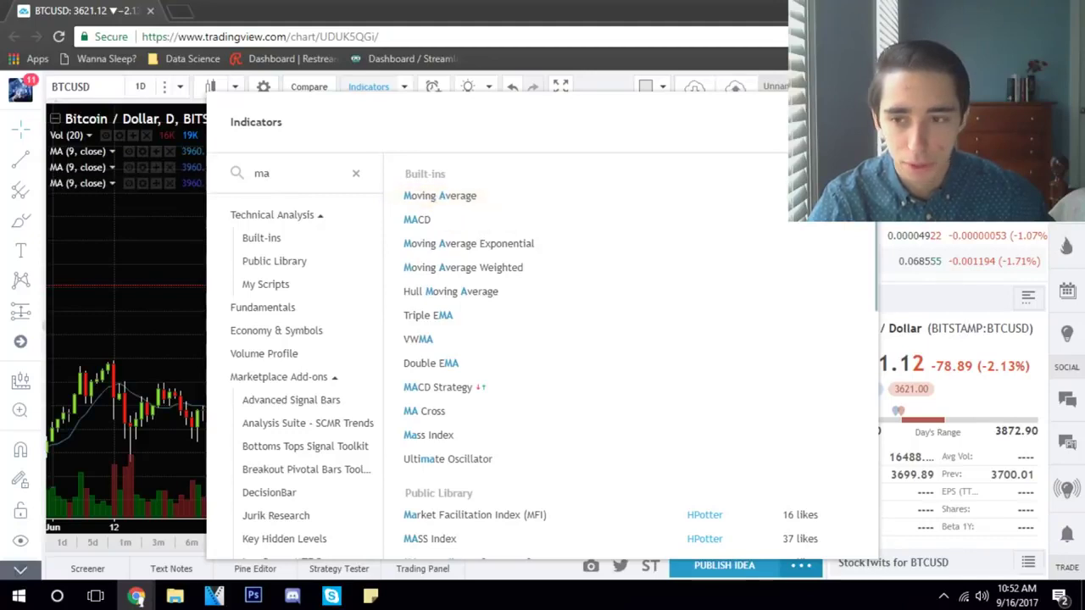
pyautogui.press('Escape')
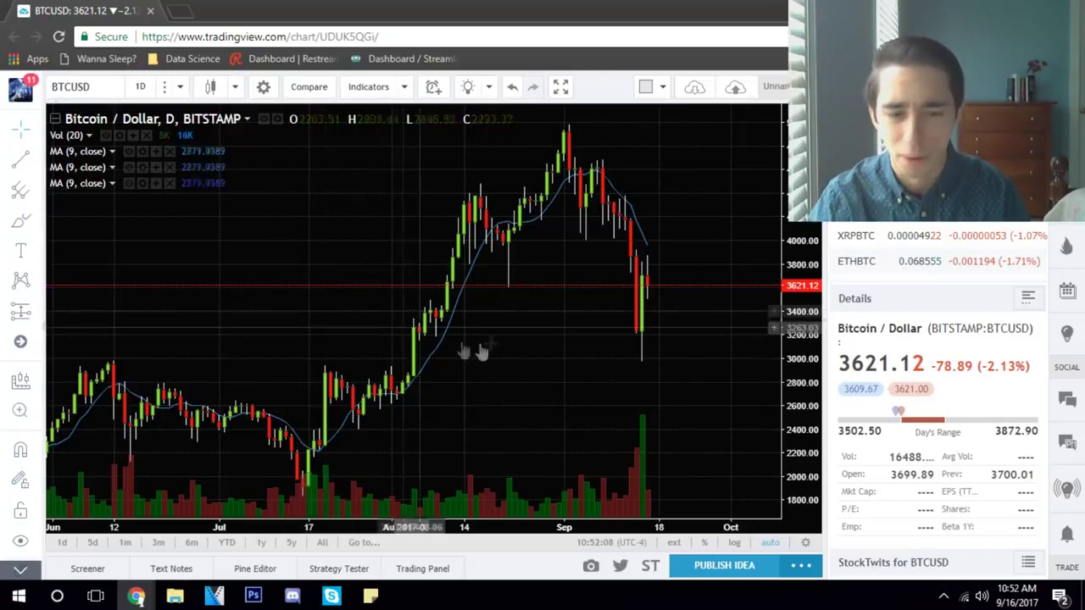
pyautogui.click(143, 153)
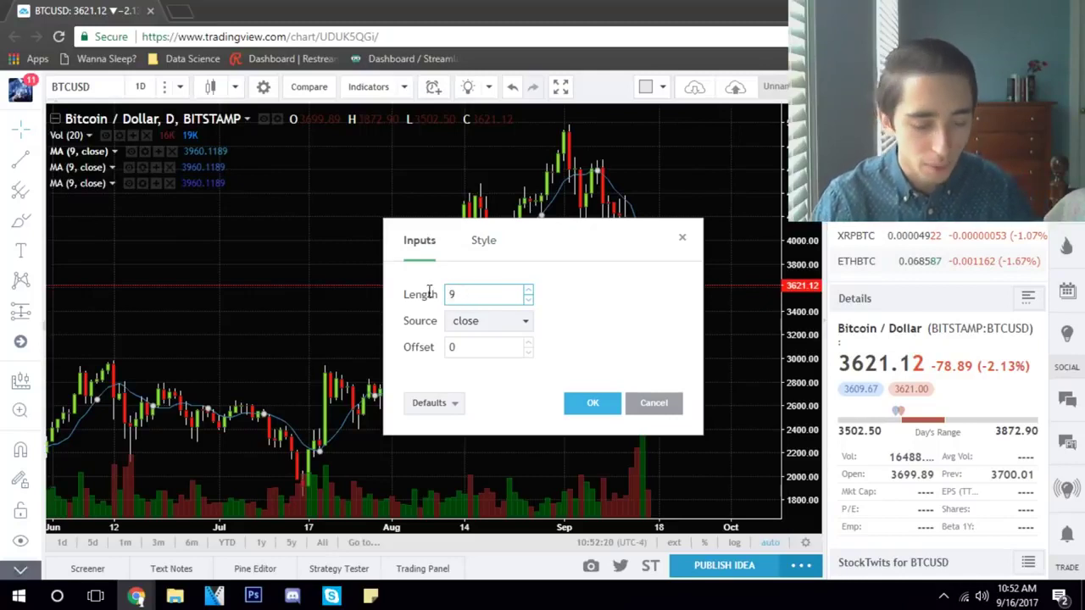
# - Change the first moving average's length from 9 to 50
pyautogui.press('BackSpace')
pyautogui.write('50')
pyautogui.click(607, 404)
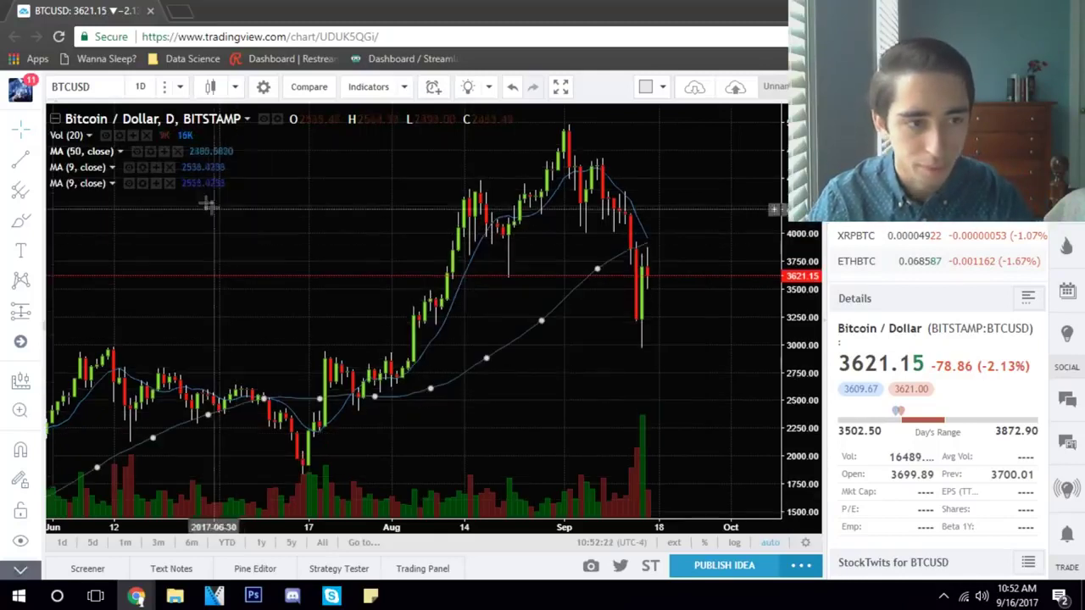
# - Set the second moving average's length to 100
pyautogui.click(142, 168)
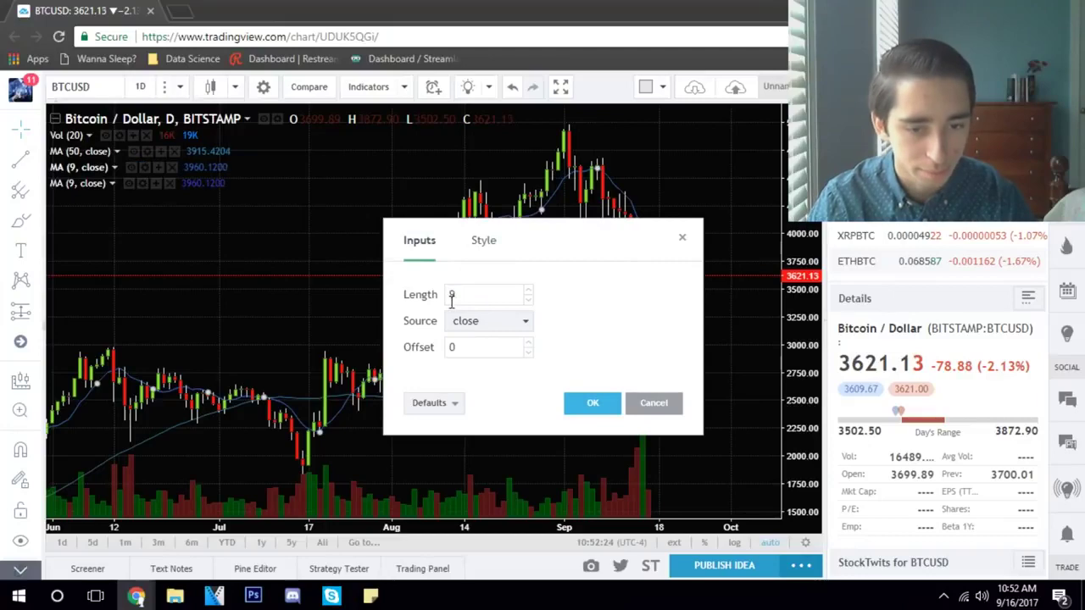
pyautogui.press('BackSpace')
pyautogui.write('100')
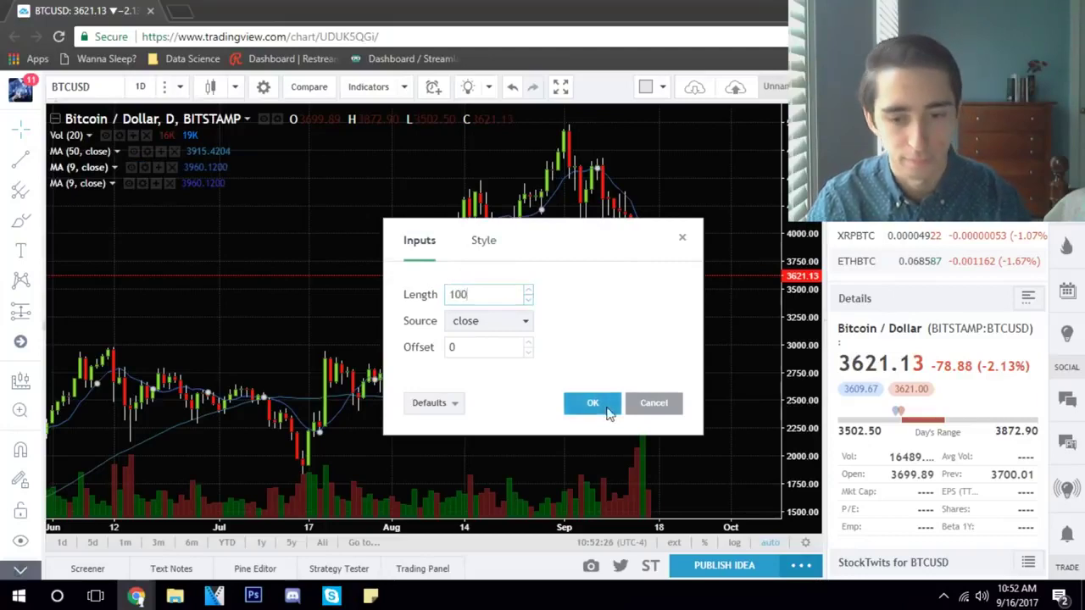
pyautogui.click(608, 407)
# - Set the third moving average's length to 200
pyautogui.click(143, 183)
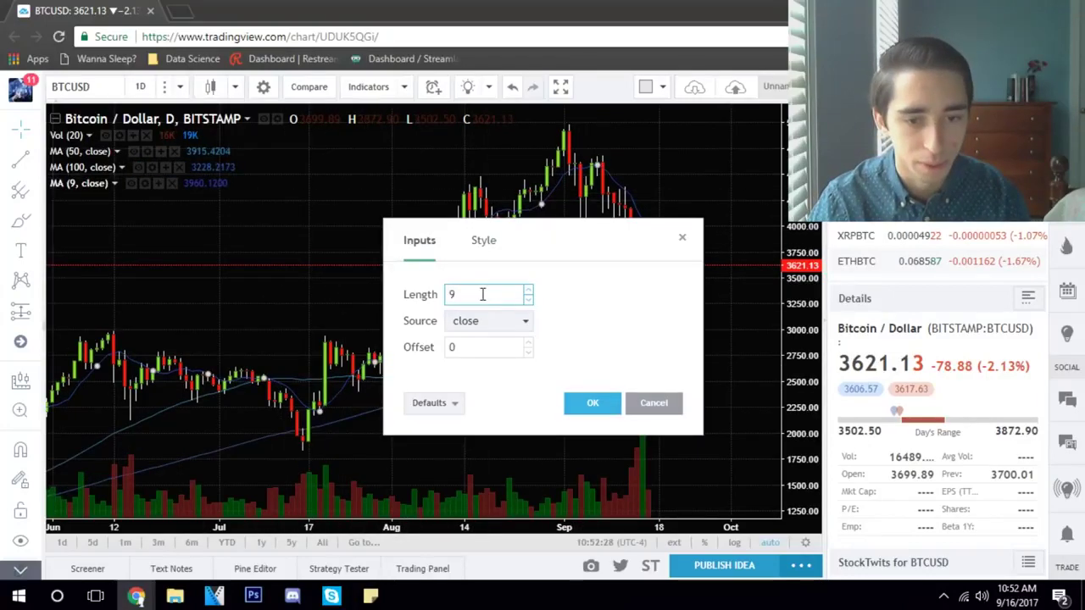
pyautogui.press('BackSpace')
pyautogui.write('200')
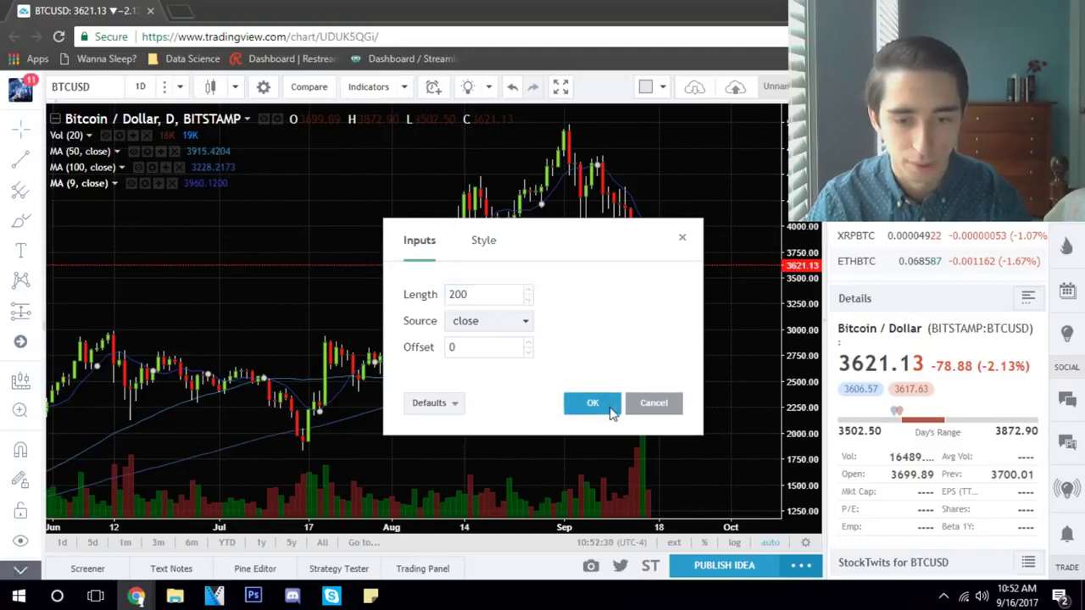
pyautogui.click(609, 407)
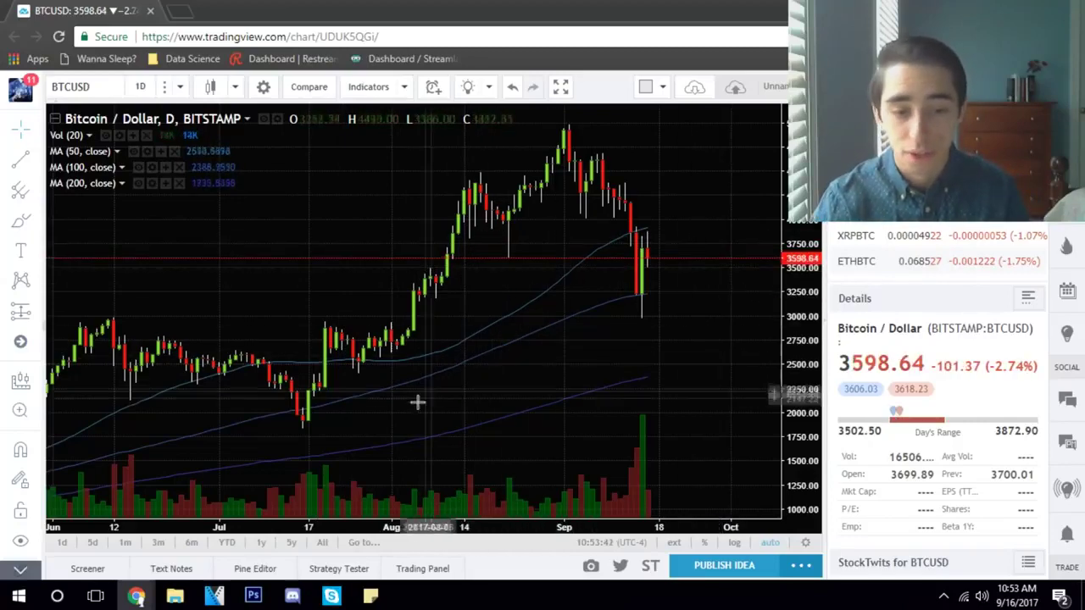
pyautogui.scroll(-1, 555, 409)
pyautogui.scroll(-4, 554, 409)
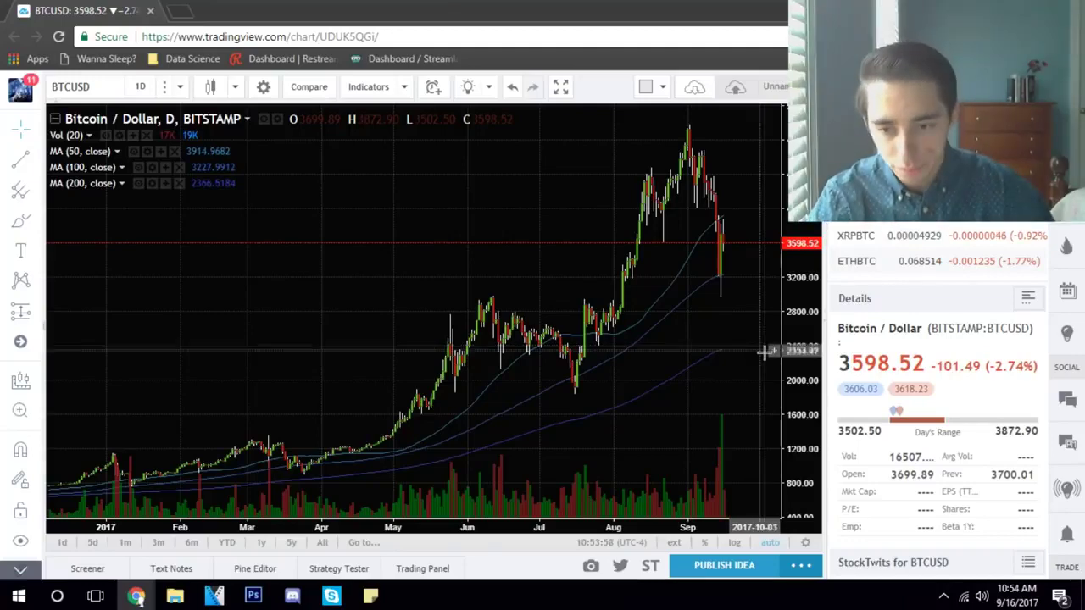
pyautogui.scroll(3, 761, 355)
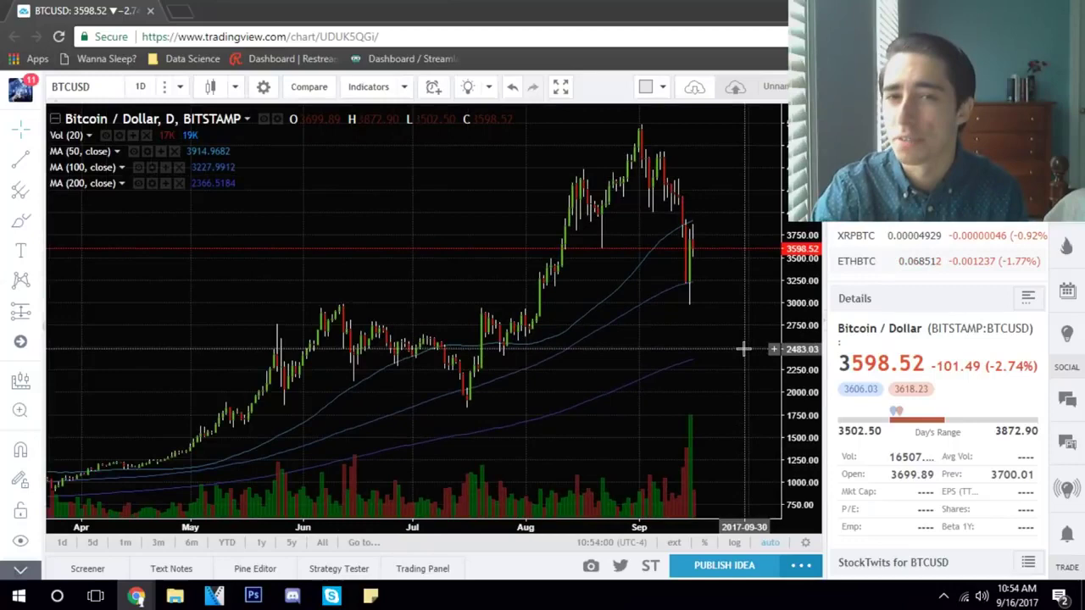
pyautogui.scroll(2, 743, 348)
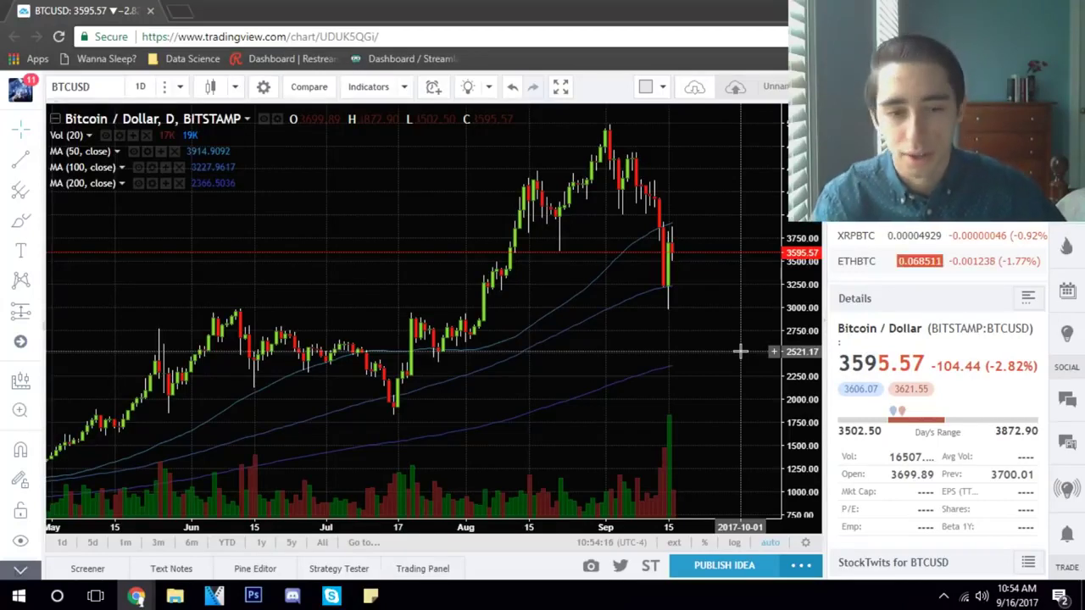
pyautogui.scroll(2, 740, 351)
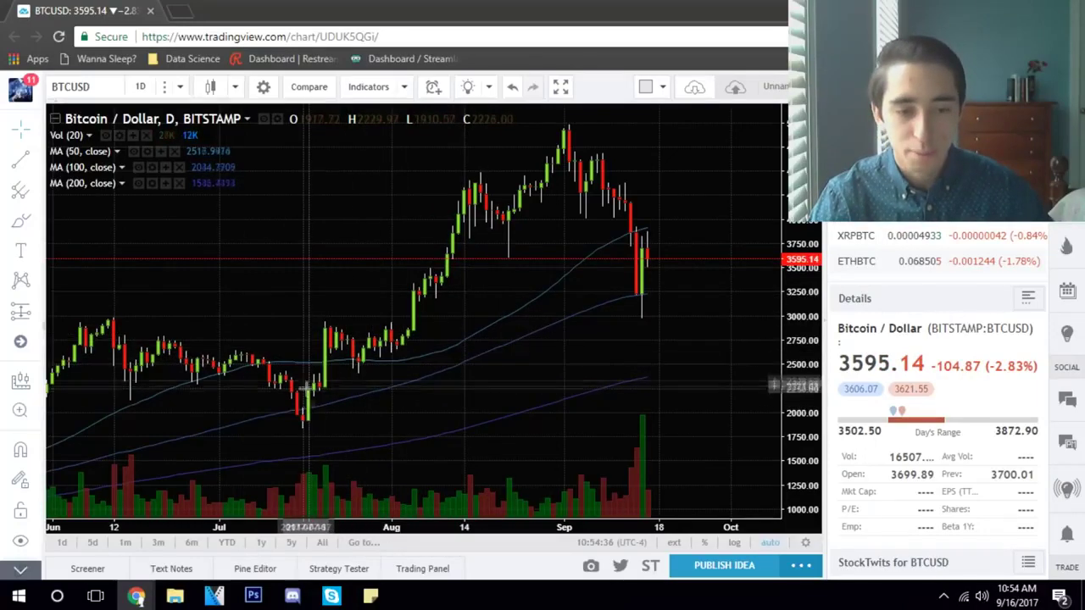
# - Pan the daily chart back to show the May to early-August candles
pyautogui.moveTo(314, 325); pyautogui.dragTo(461, 363)
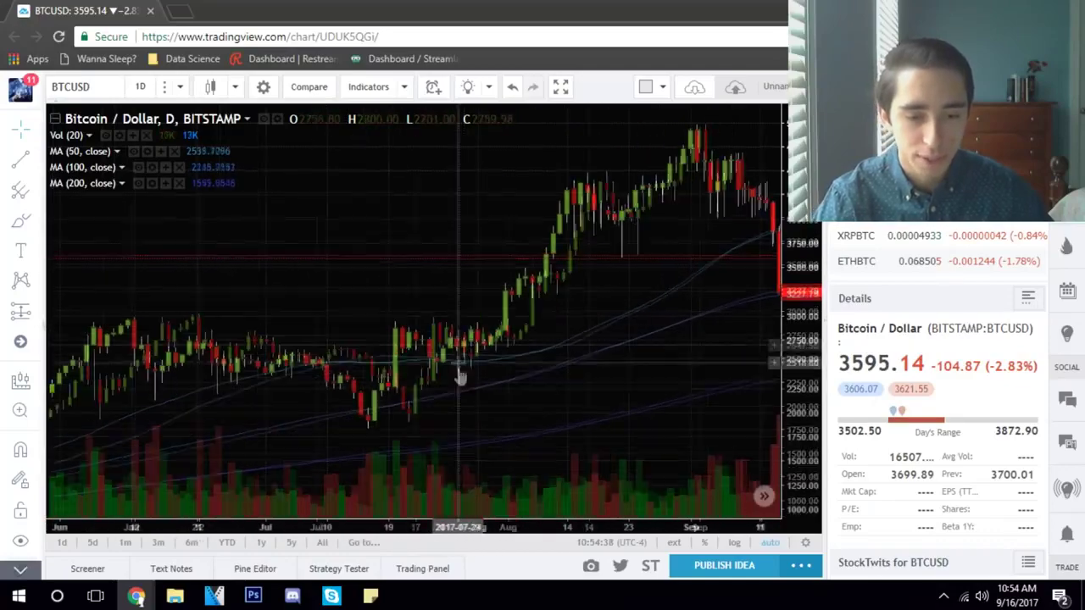
pyautogui.moveTo(387, 398); pyautogui.dragTo(707, 373)
pyautogui.moveTo(483, 231); pyautogui.dragTo(395, 266)
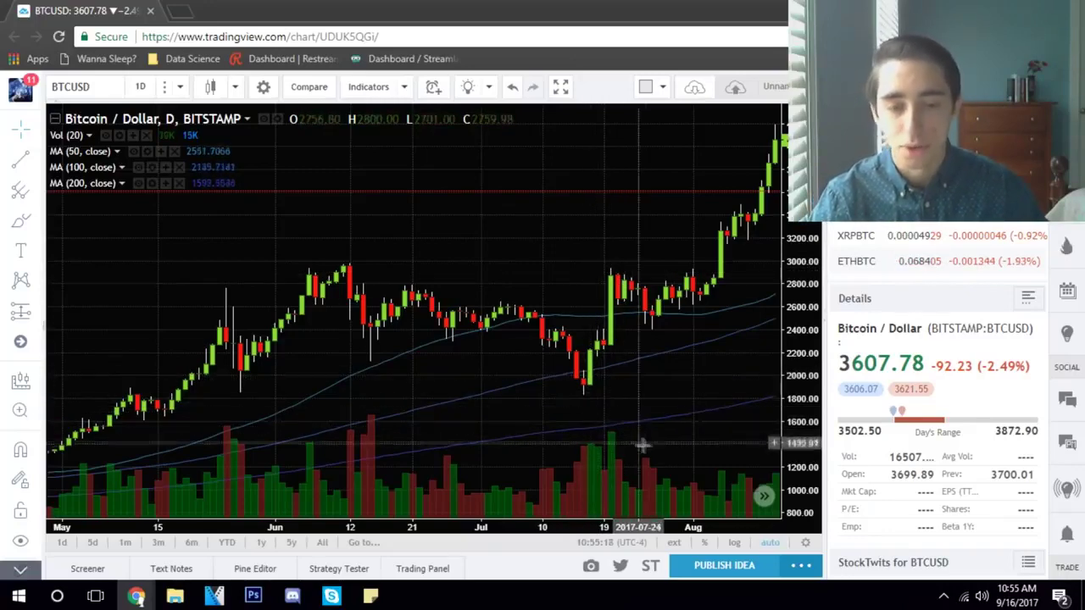
# - Pan back to the latest daily candles, adjust the zoom, and bring up the interval list
pyautogui.moveTo(642, 445); pyautogui.dragTo(616, 441)
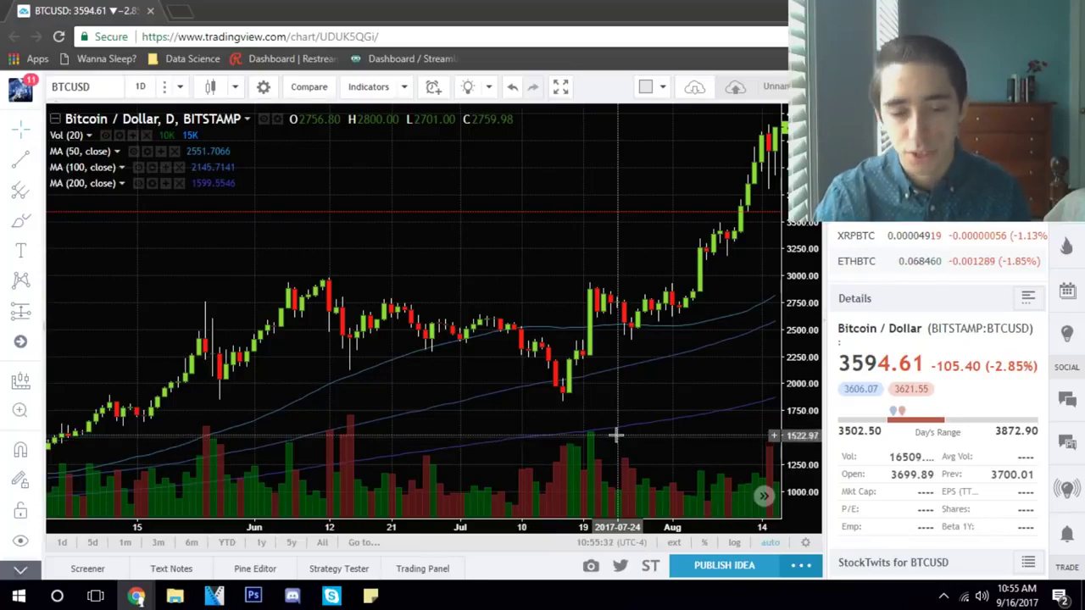
pyautogui.moveTo(593, 274); pyautogui.dragTo(213, 274)
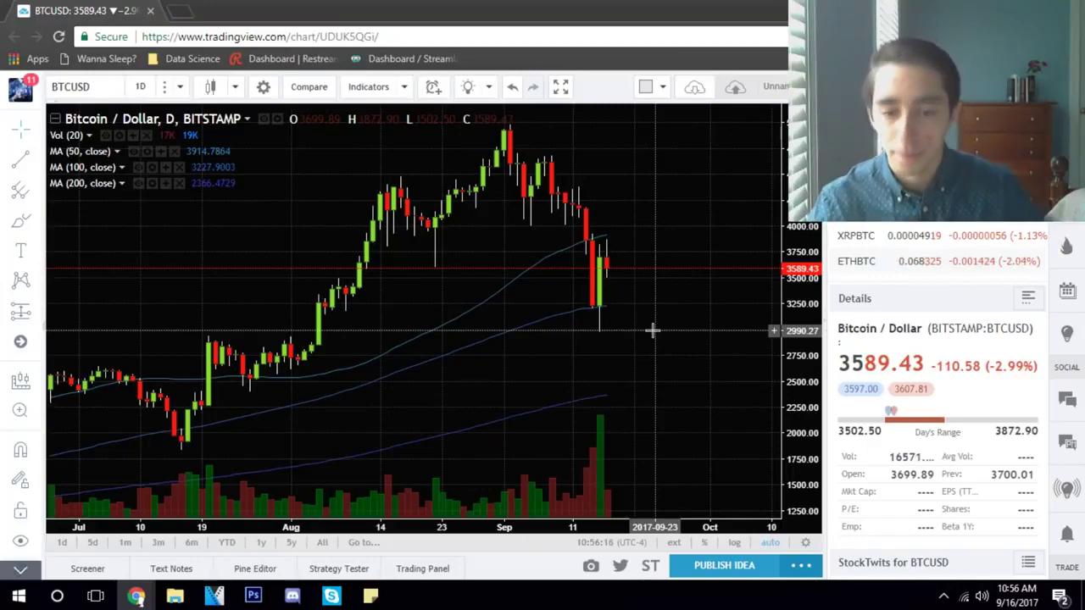
pyautogui.scroll(-5, 368, 359)
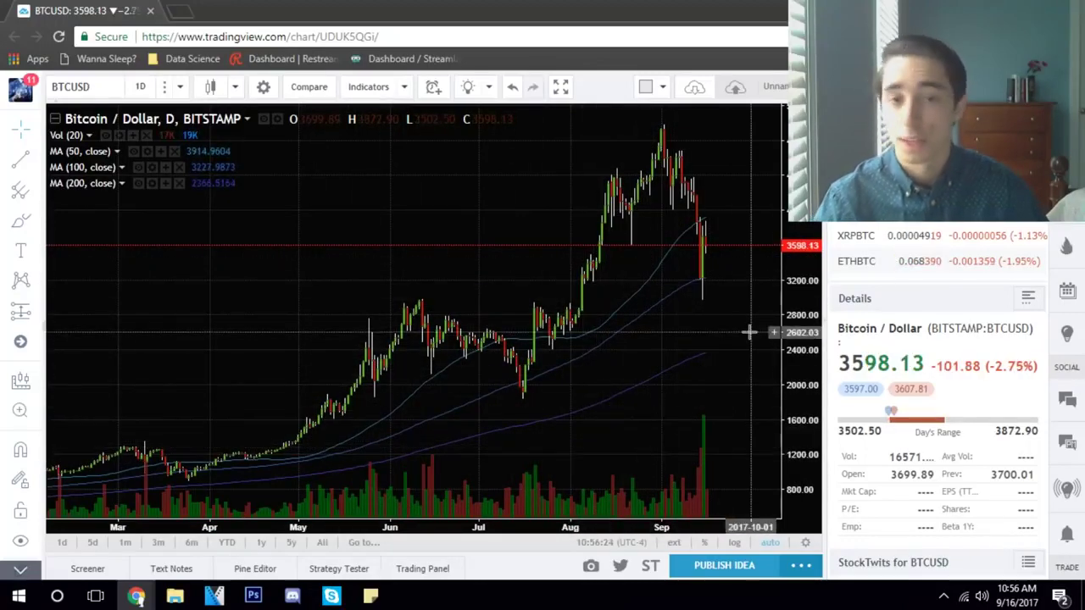
pyautogui.scroll(5, 732, 296)
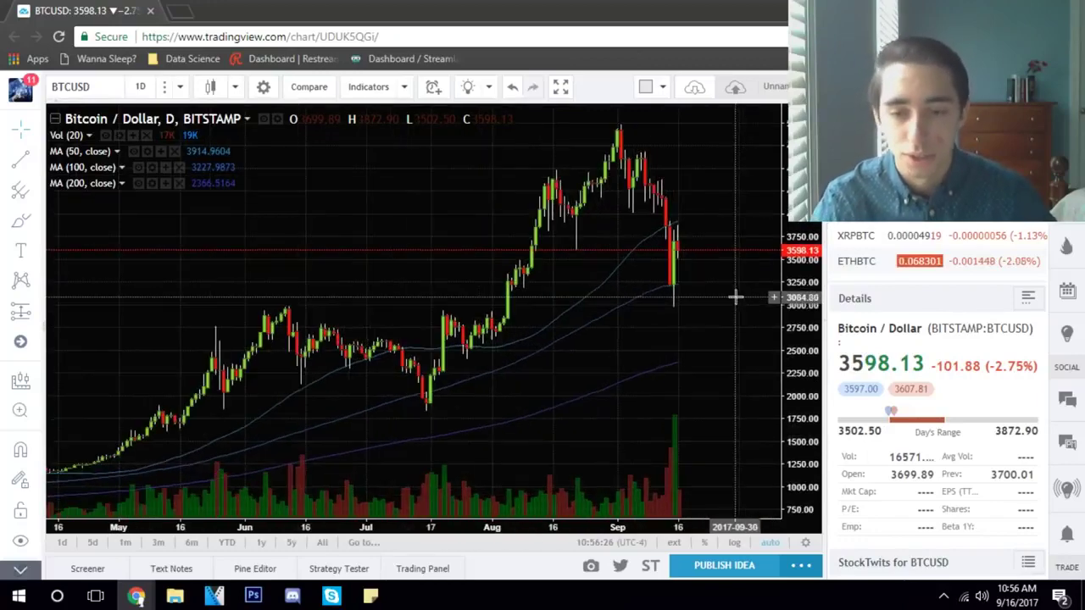
pyautogui.click(151, 94)
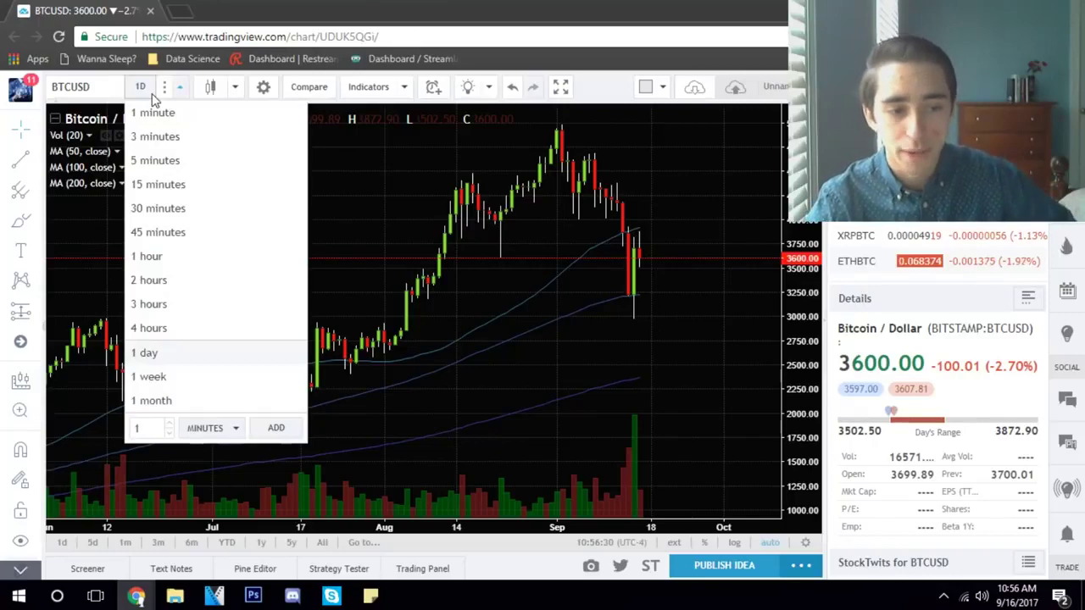
# - Switch to the 1-hour interval, then zoom and pan across the hourly candles
pyautogui.click(141, 257)
pyautogui.scroll(-2, 500, 238)
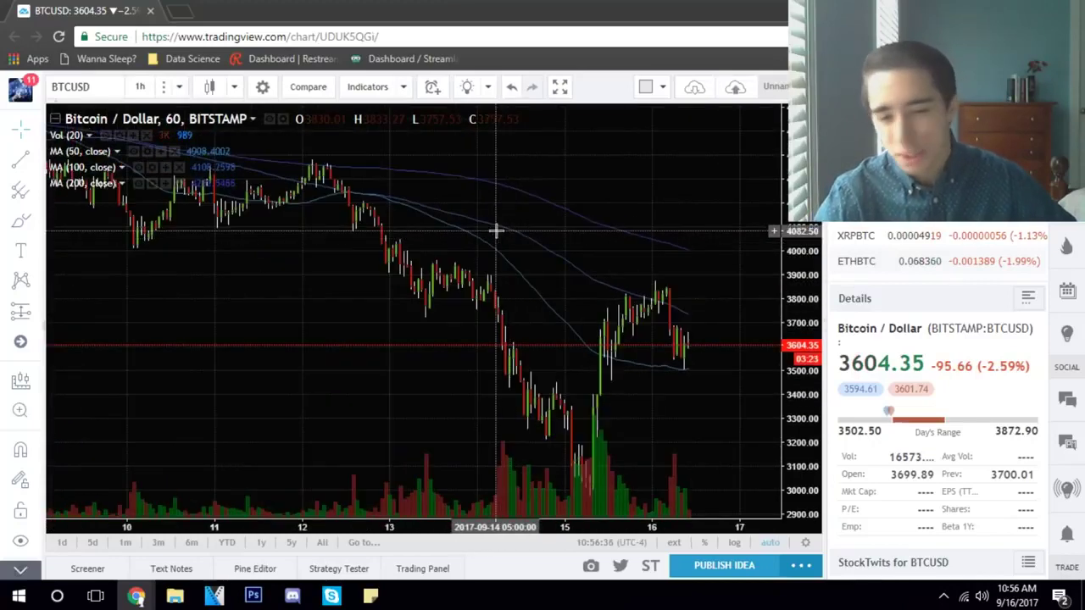
pyautogui.scroll(3, 503, 257)
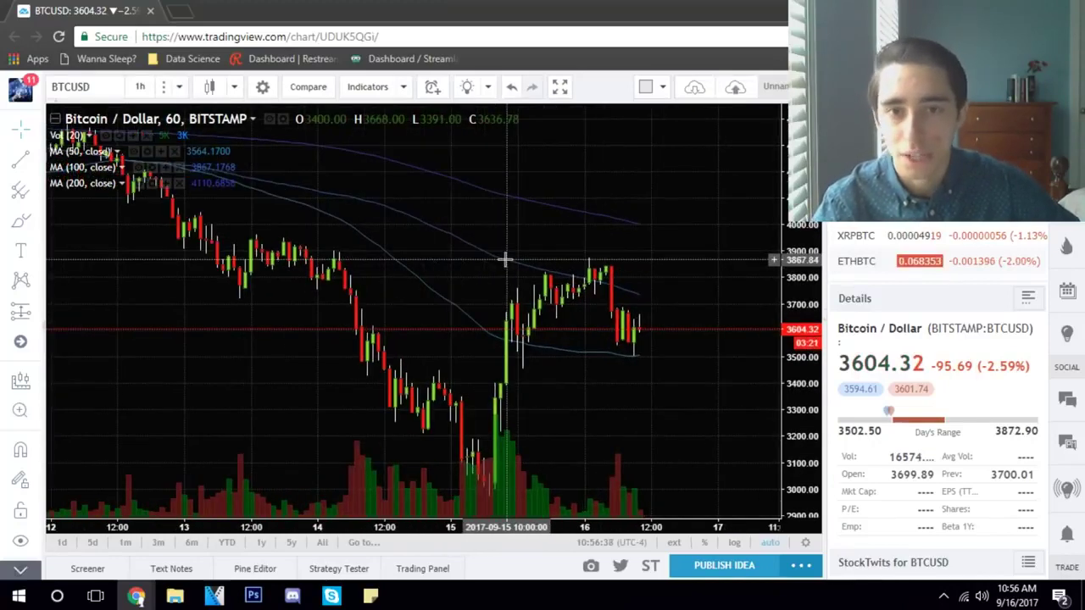
pyautogui.hscroll(5, 504, 258)
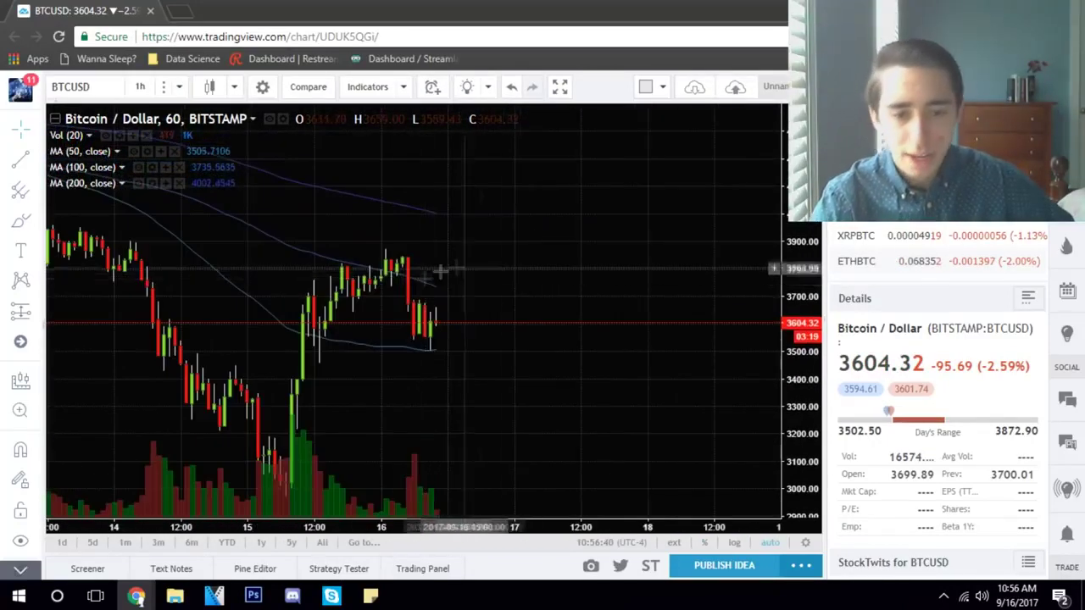
pyautogui.scroll(-2, 443, 331)
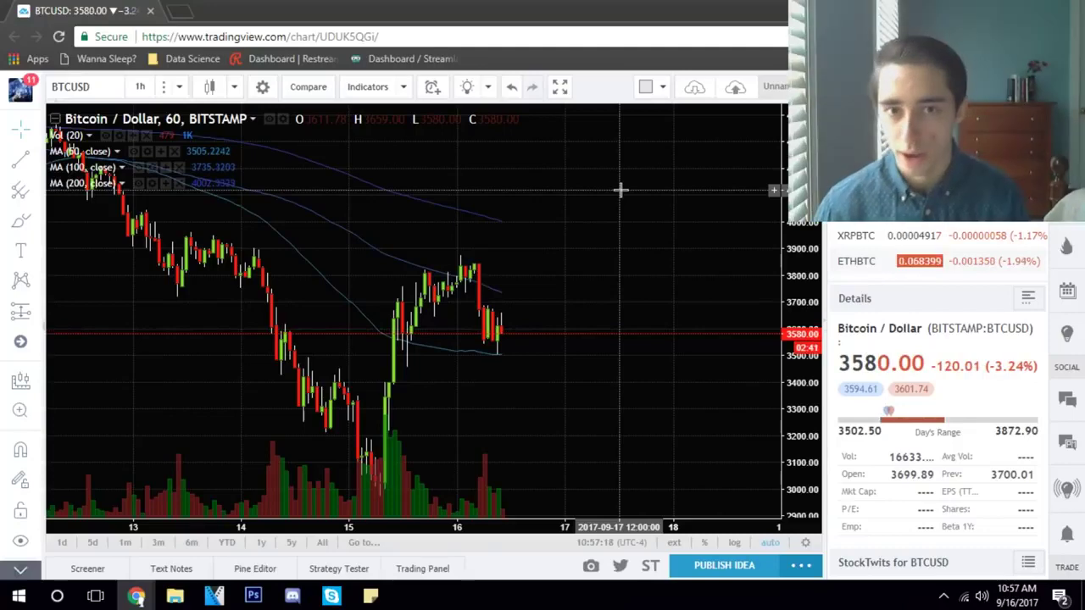
# - Change the interval from 1 hour back to 1 day and zoom the daily chart
pyautogui.click(140, 87)
pyautogui.click(144, 353)
pyautogui.scroll(-3, 508, 368)
pyautogui.scroll(-1, 530, 359)
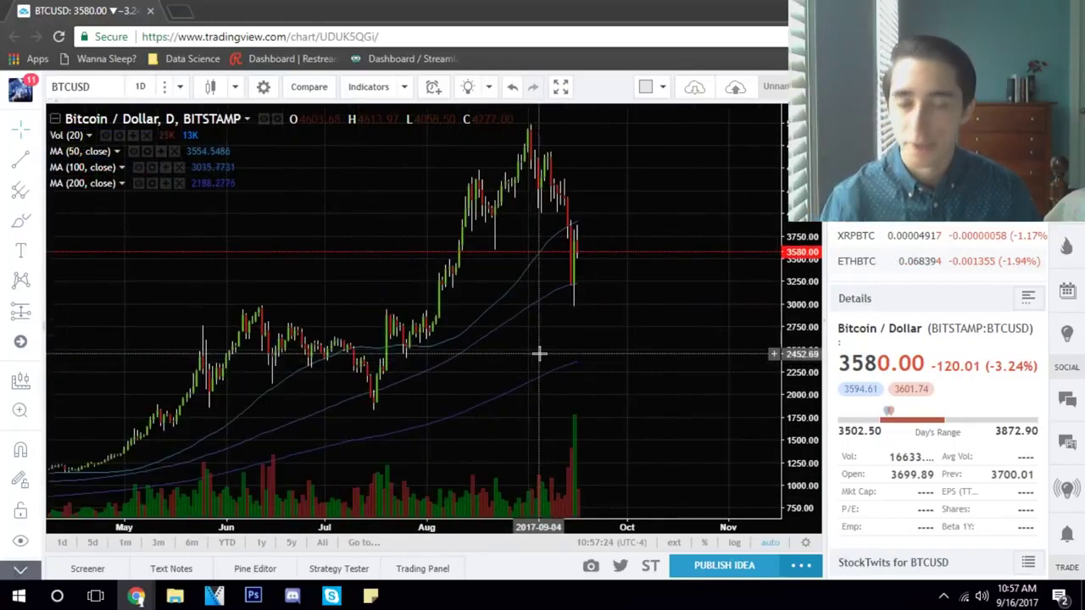